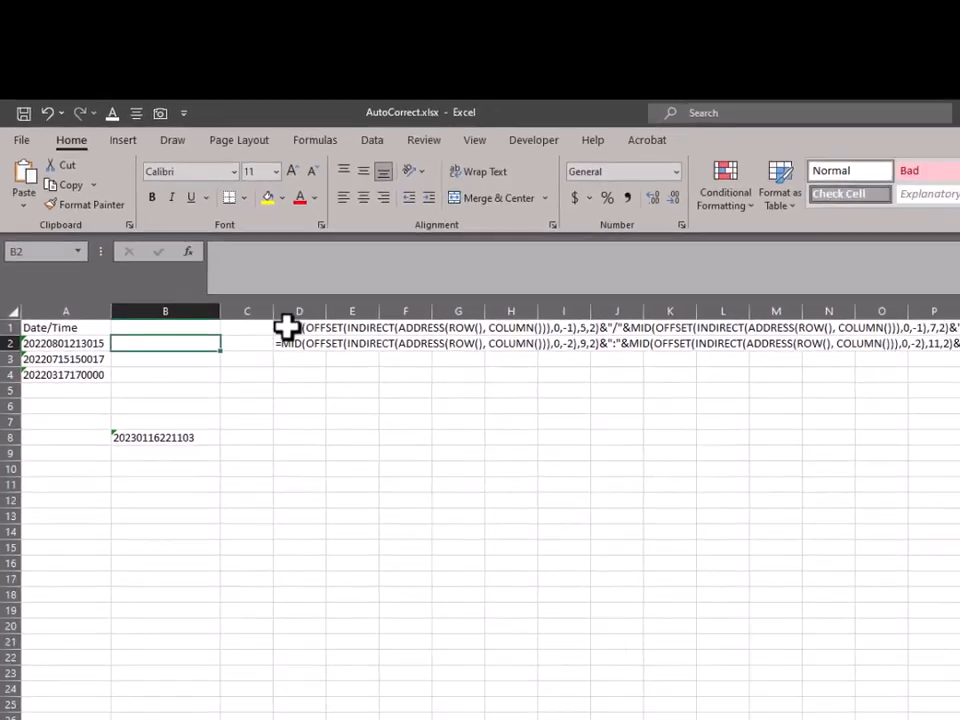
- Copy the full date formula text stored in cell D1, from the equals sign on, without its leading apostrophe
click(287, 326)
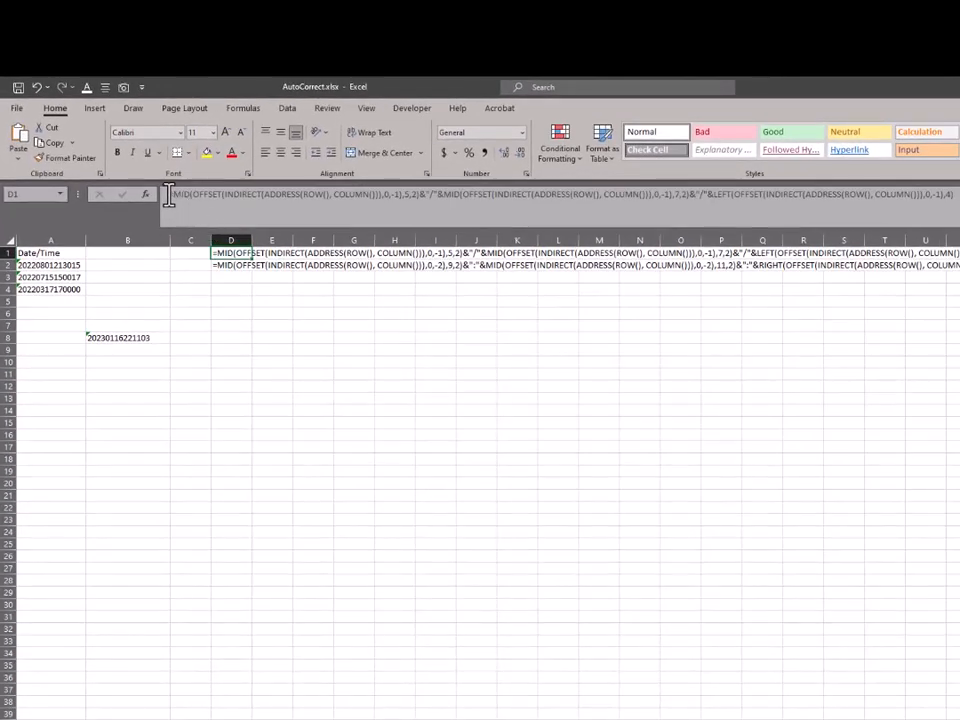
drag(222, 254, 410, 254)
drag(317, 197, 942, 197)
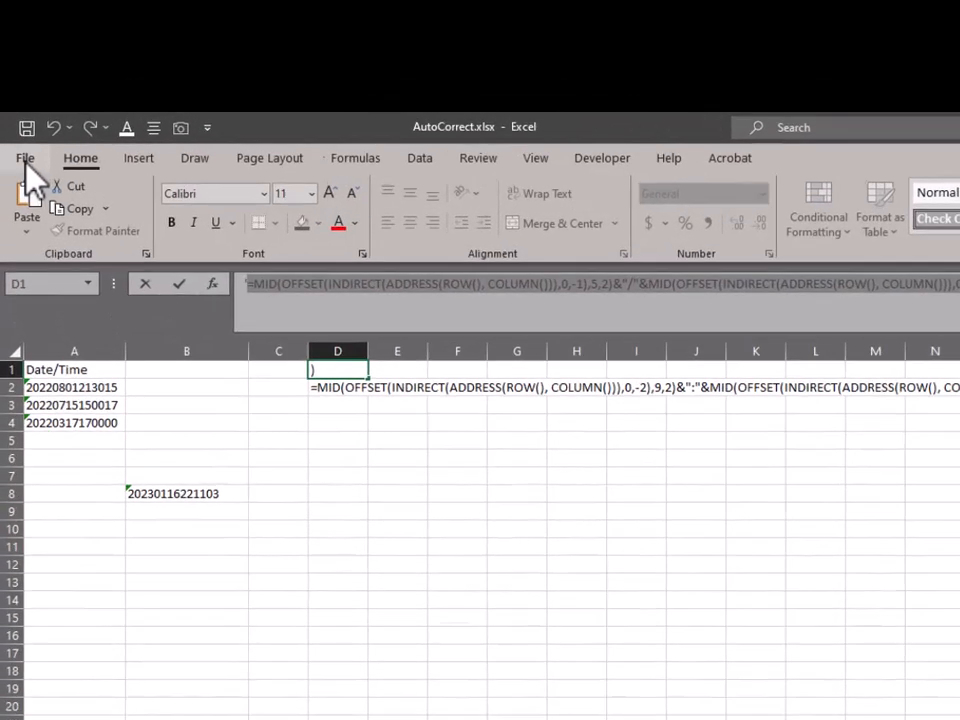
- Open the AutoCorrect options from the program's proofing settings
click(25, 160)
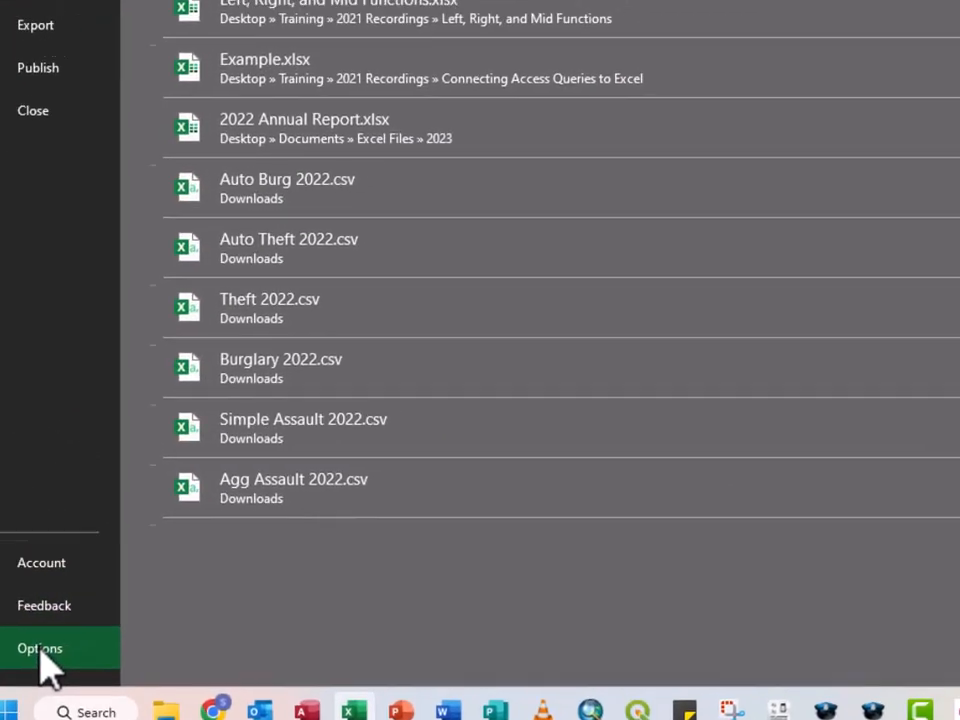
click(40, 650)
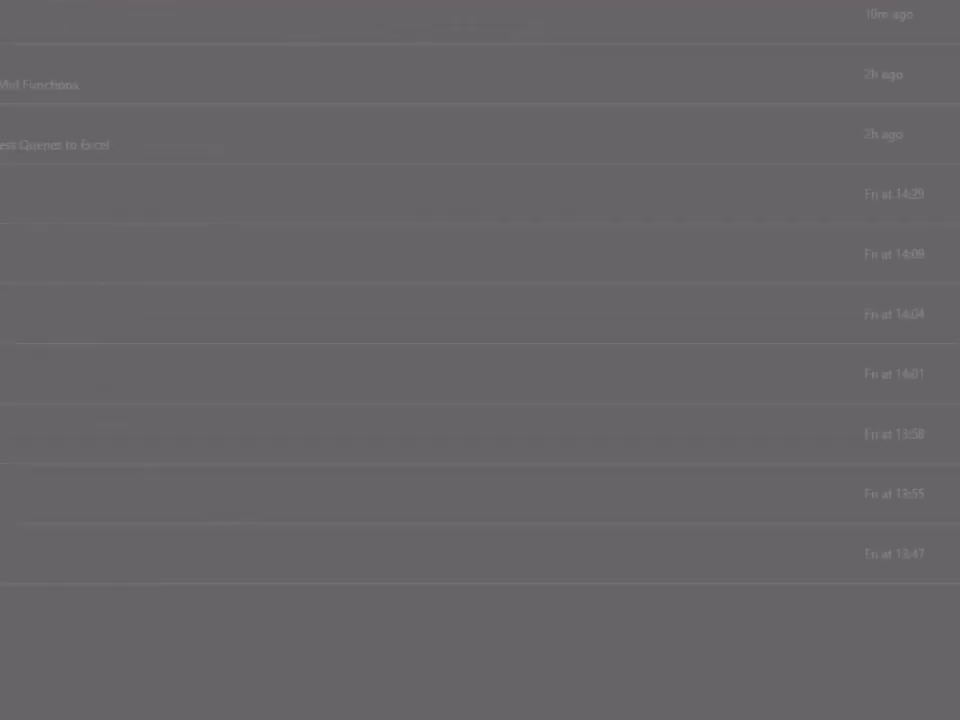
click(95, 148)
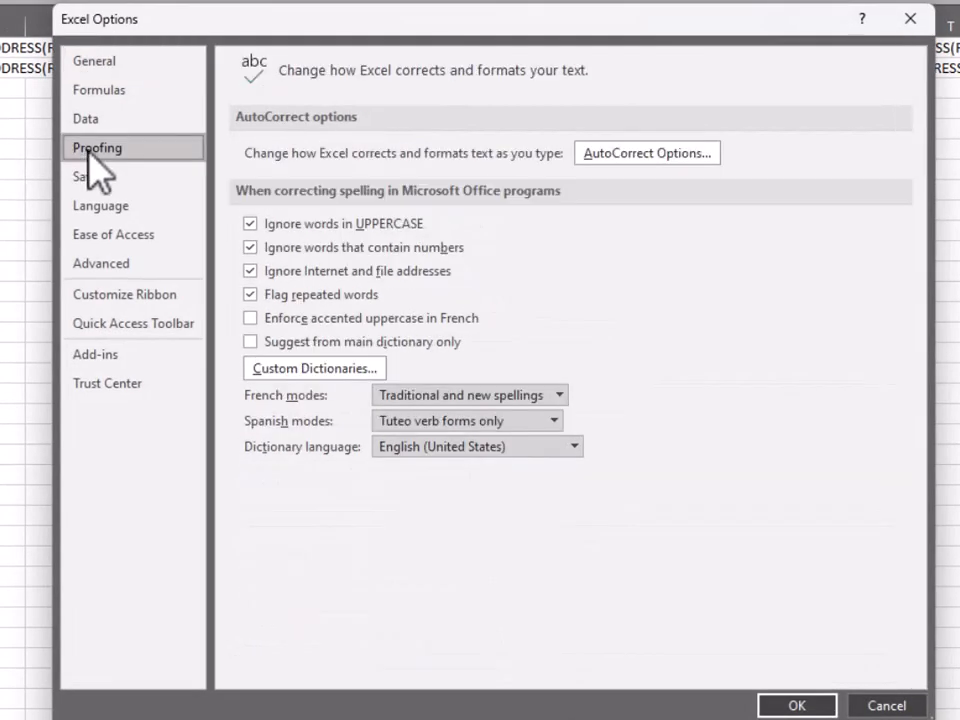
click(652, 160)
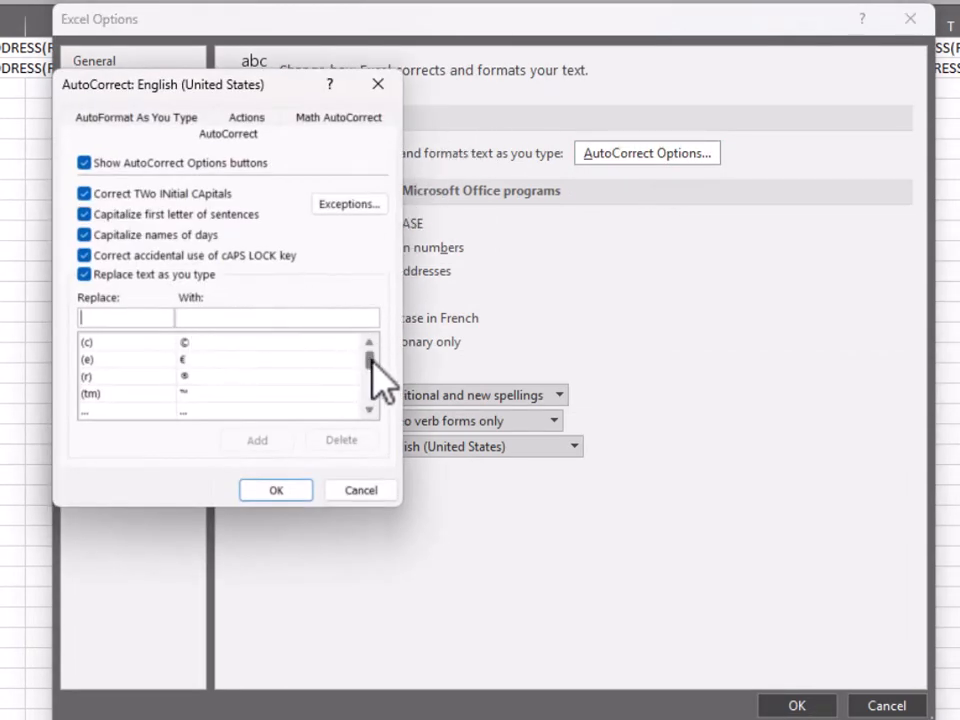
- Paste the copied date formula as the replacement text of a new AutoCorrect entry and review it back to its beginning
mouse_move(370, 358)
mouse_down()
mouse_move(373, 390)
mouse_move(369, 345)
mouse_up()
click(190, 318)
key(ctrl+v)
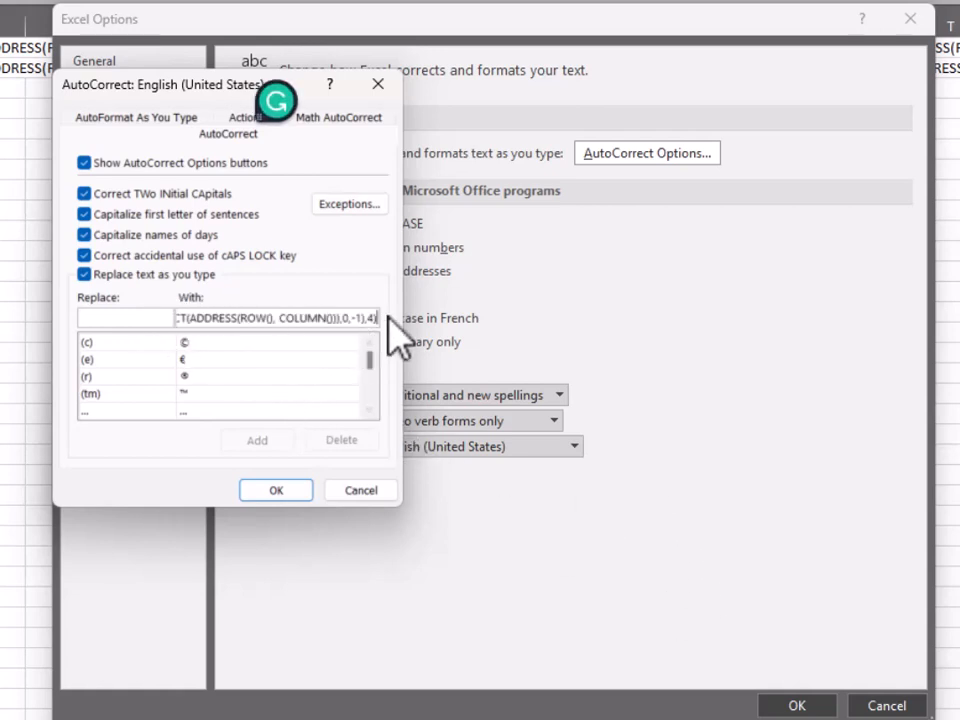
click(343, 318)
key(Left)
key(Left)
key(Left)
key(Left)
key(Left)
key(Left)
key(Left)
key(Left)
key(Left)
key(Left)
key(Left)
key(Left)
key(Left)
key(Left)
key(Left)
key(Left)
key(Left)
key(Left)
key(Left)
key(Left)
key(Left)
key(Left)
key(Left)
key(Left)
key(Left)
key(Left)
key(Left)
key(Left)
key(Left)
key(Left)
key(Left)
key(Left)
key(Left)
key(Left)
key(Left)
key(Left)
key(Left)
key(Left)
key(Left)
key(Left)
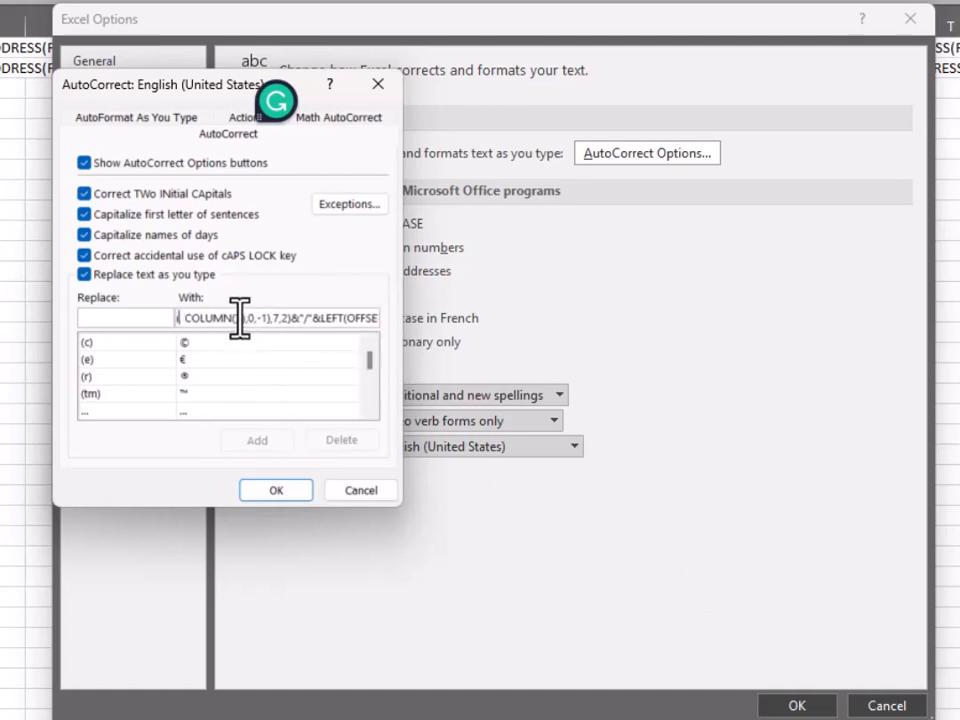
key(Left)
key(Left)
key(Left)
key(Left)
key(Left)
key(Left)
key(Left)
key(Left)
key(Left)
key(Left)
key(Left)
key(Left)
key(Left)
key(Left)
key(Left)
key(Left)
key(Left)
key(Left)
key(Left)
key(Left)
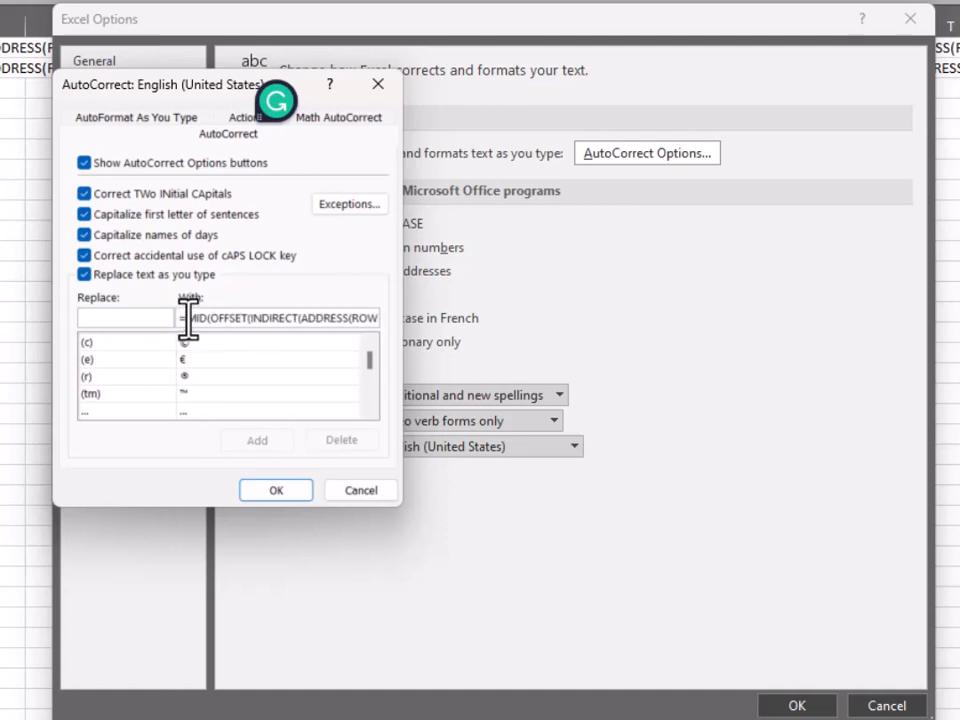
- Add the AutoCorrect entry with "concd" as the text to replace, and accept the AutoCorrect and Excel options
click(145, 320)
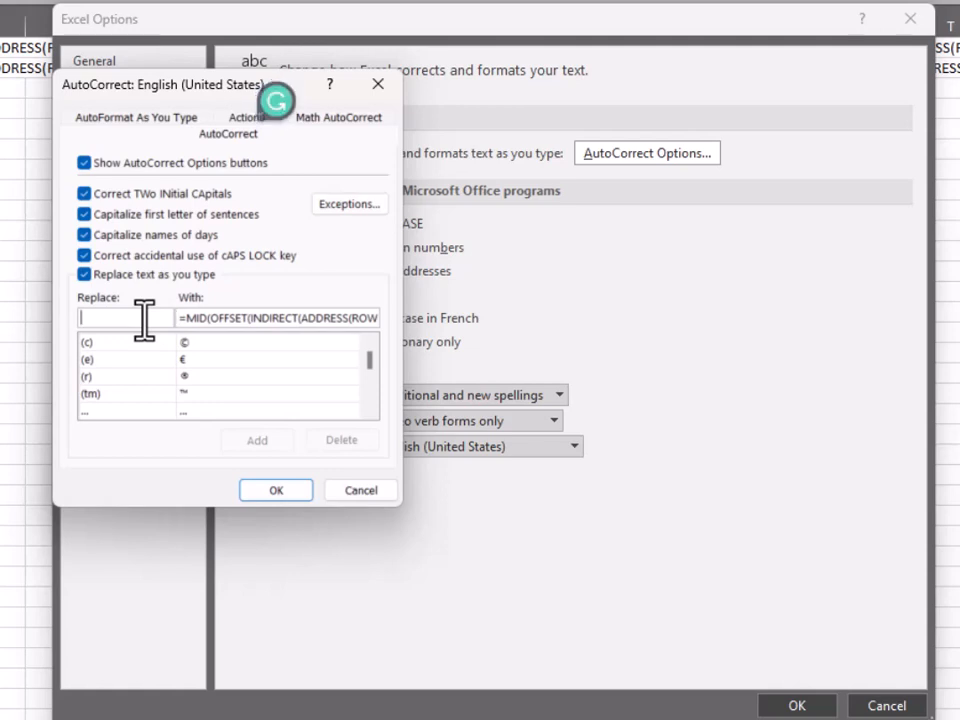
text(conc)
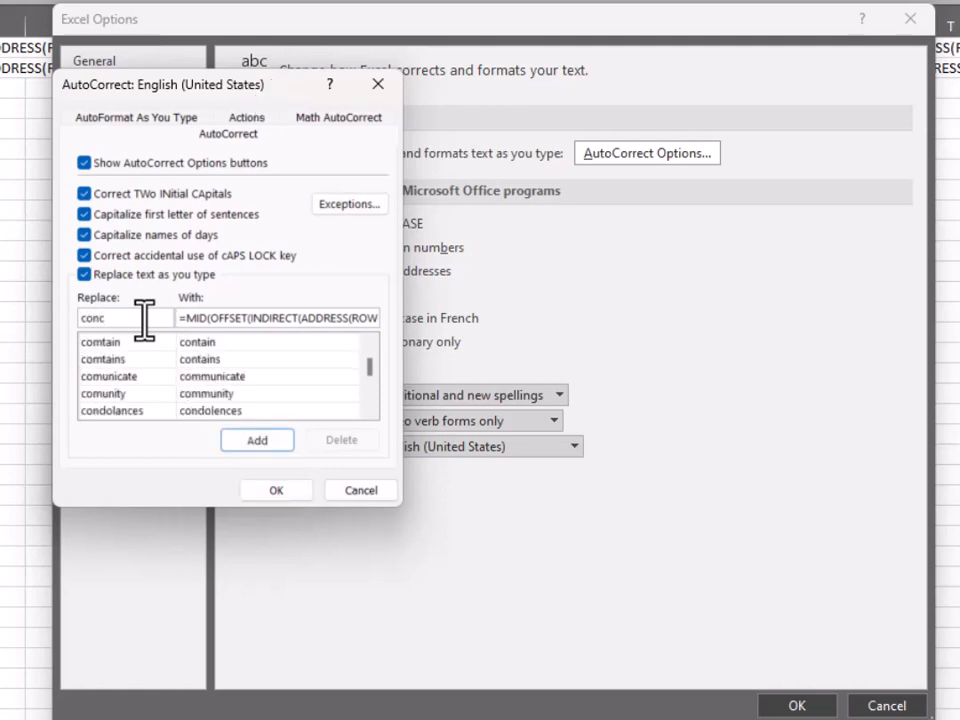
text(o)
key(BackSpace)
text(d)
click(256, 441)
click(282, 492)
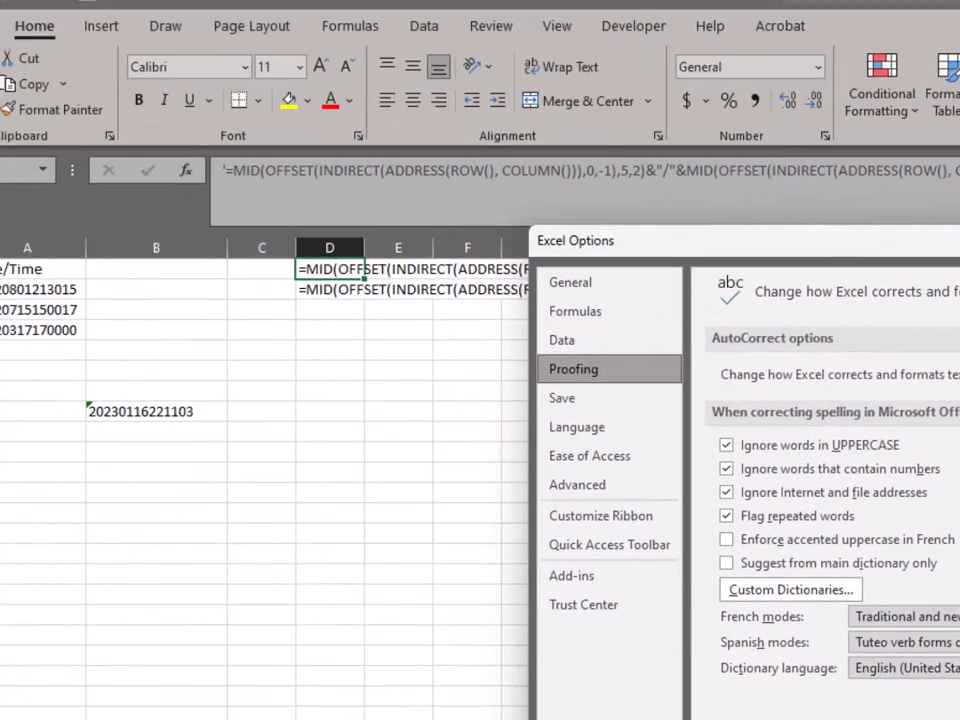
click(830, 715)
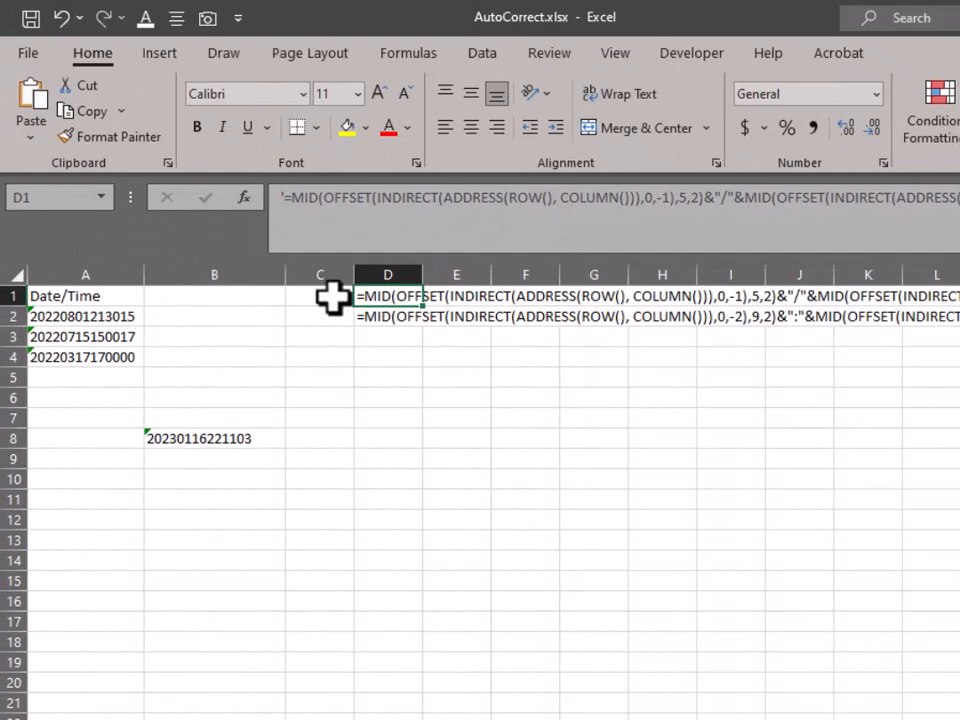
- Enter the shortcut concd in cell B2 and fill the resulting date formula down through B4
click(229, 318)
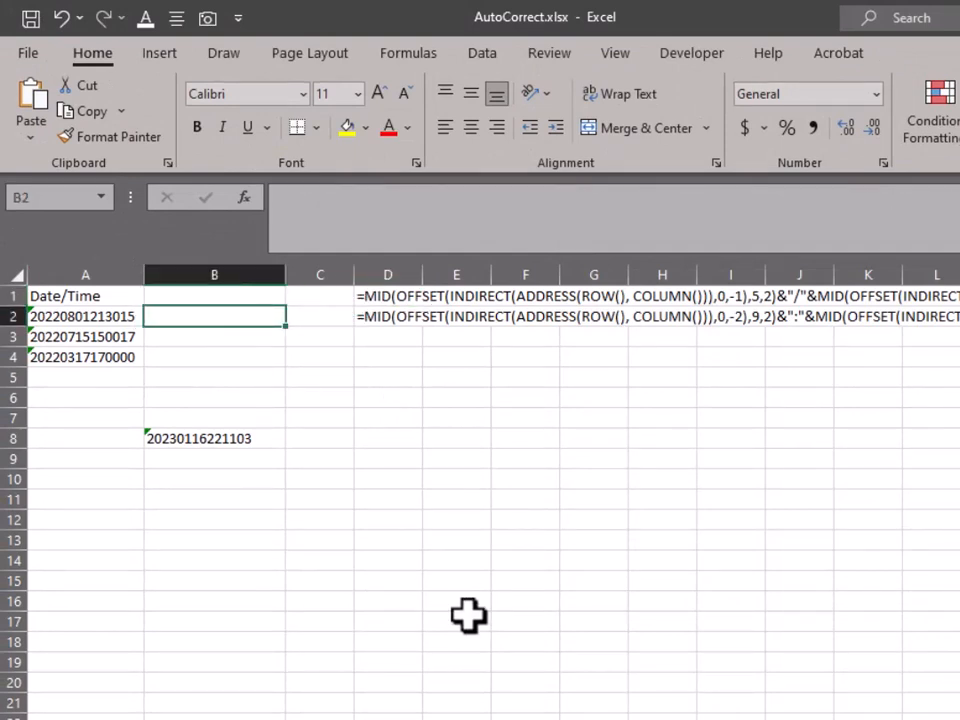
text(concd)
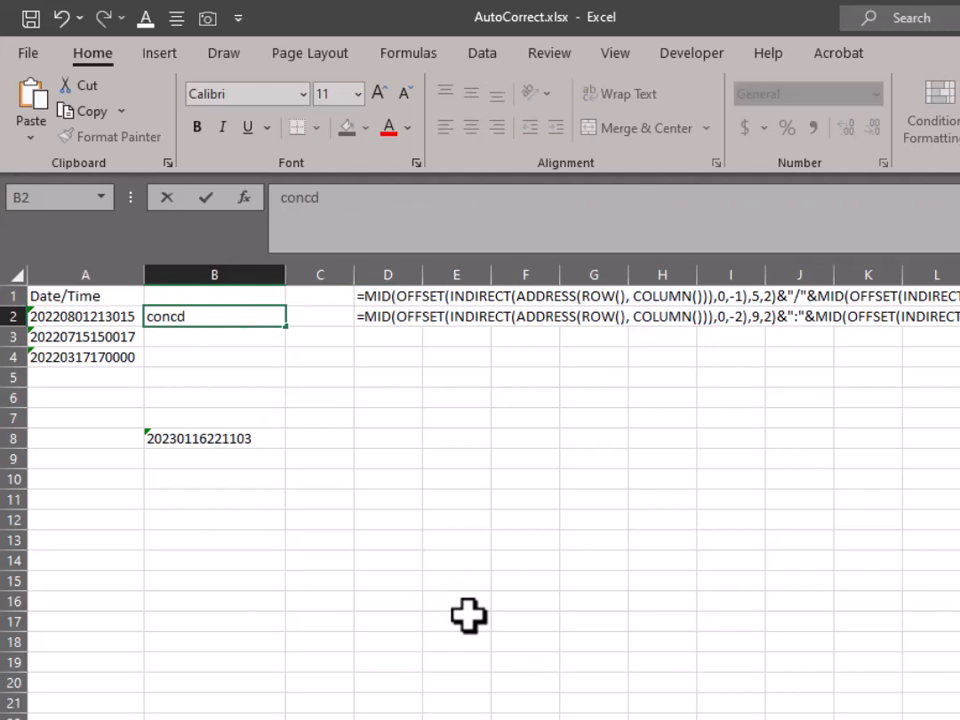
key(Return)
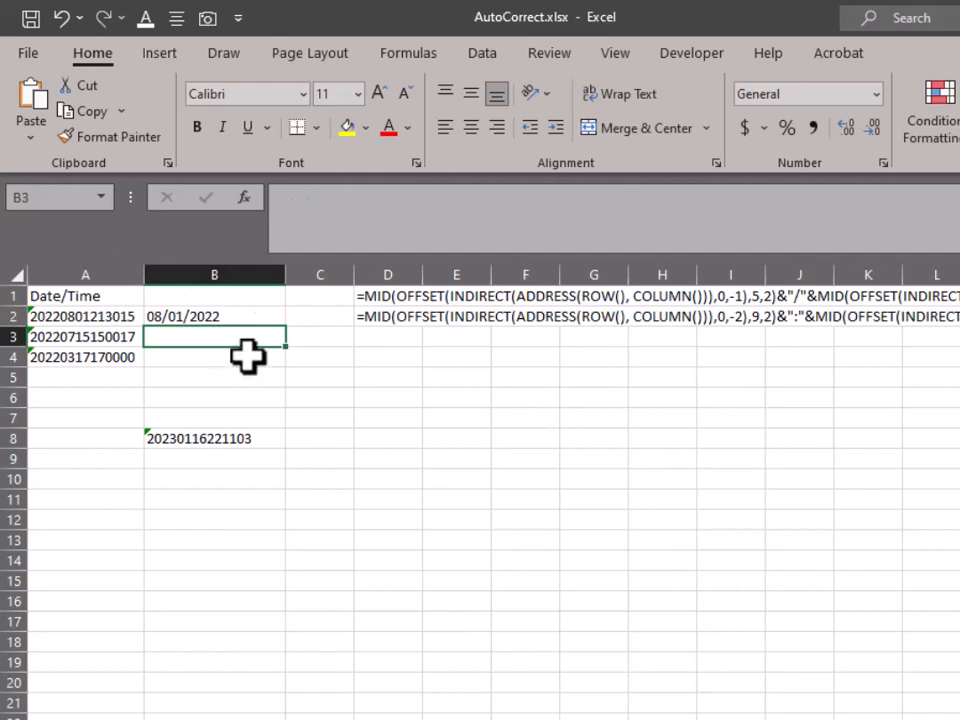
click(245, 316)
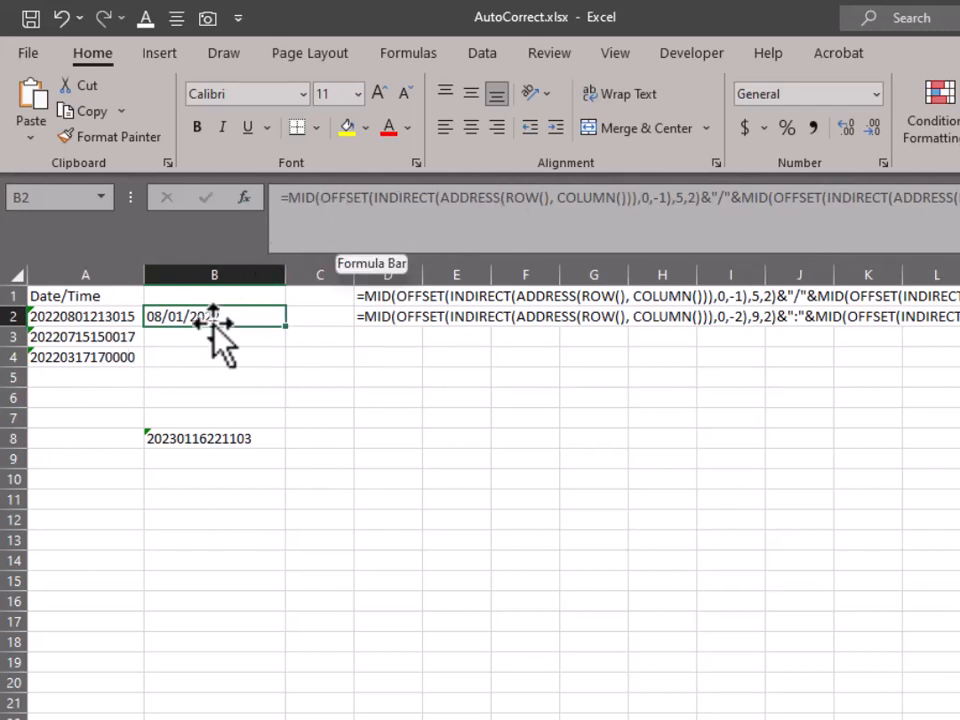
drag(287, 327, 285, 364)
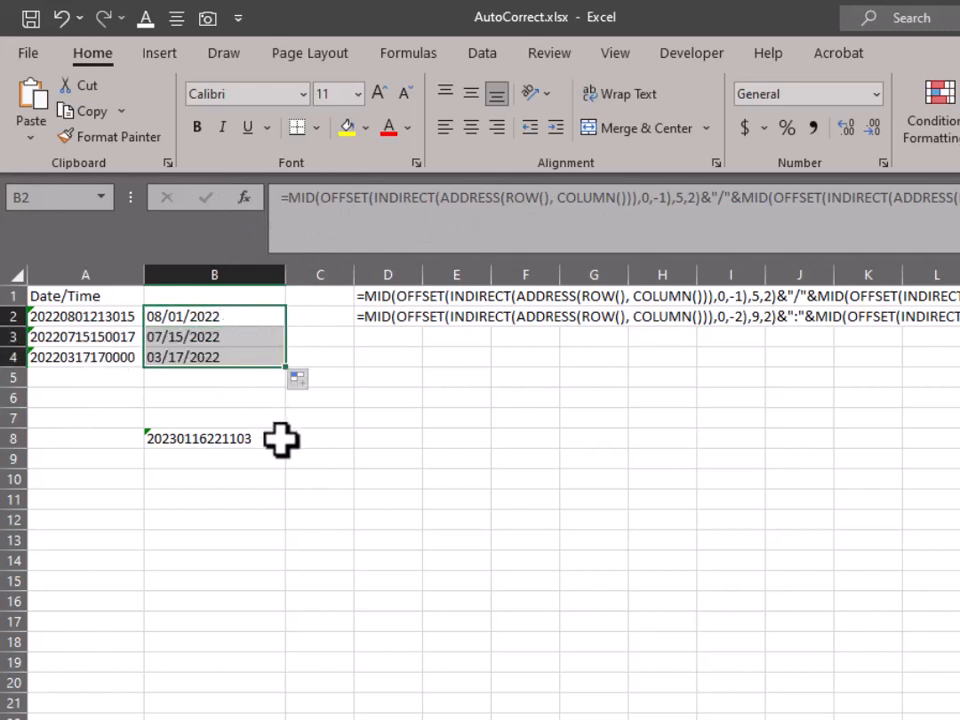
- Enter the shortcut concd in cell C8 to extract the date from the timestamp in B8
click(339, 440)
text(conc)
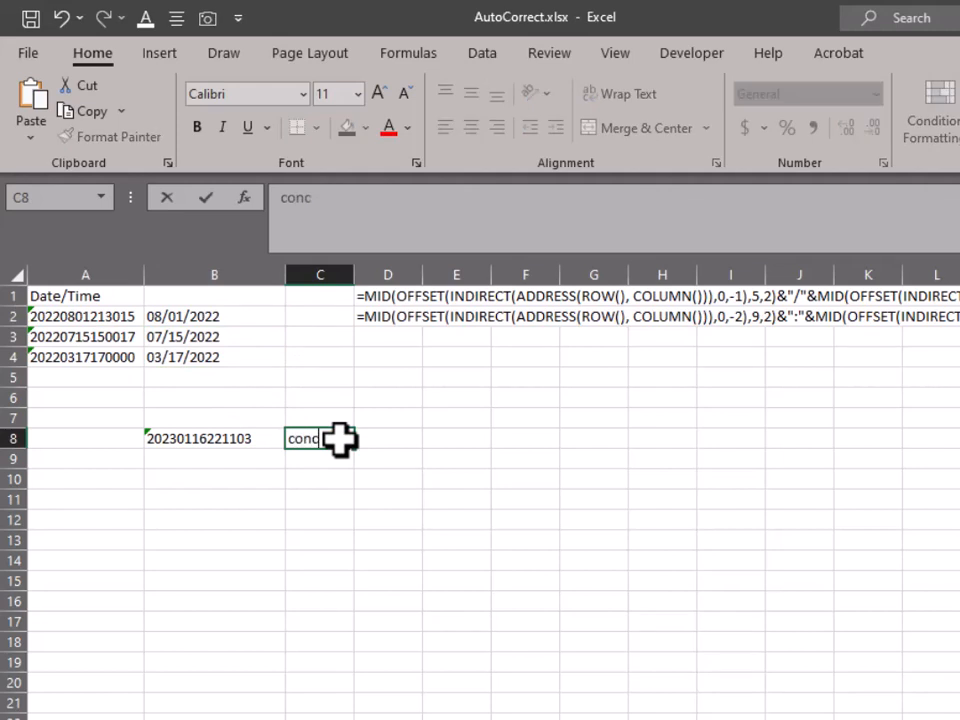
text(t)
key(Return)
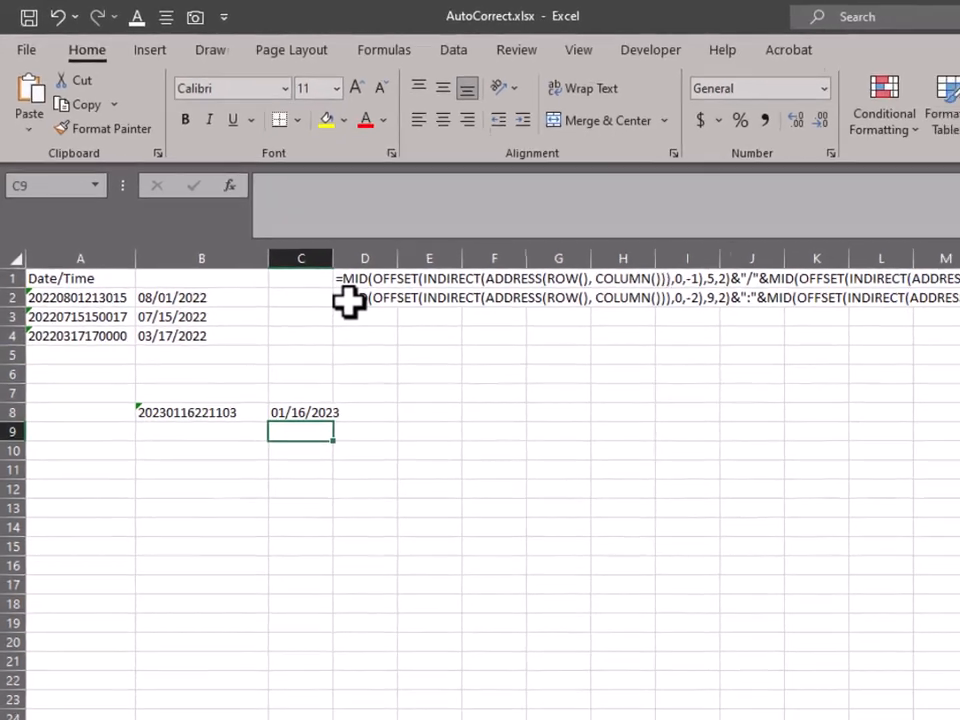
- Copy the full time formula text stored in cell D2, from the equals sign on, without its leading apostrophe
click(348, 303)
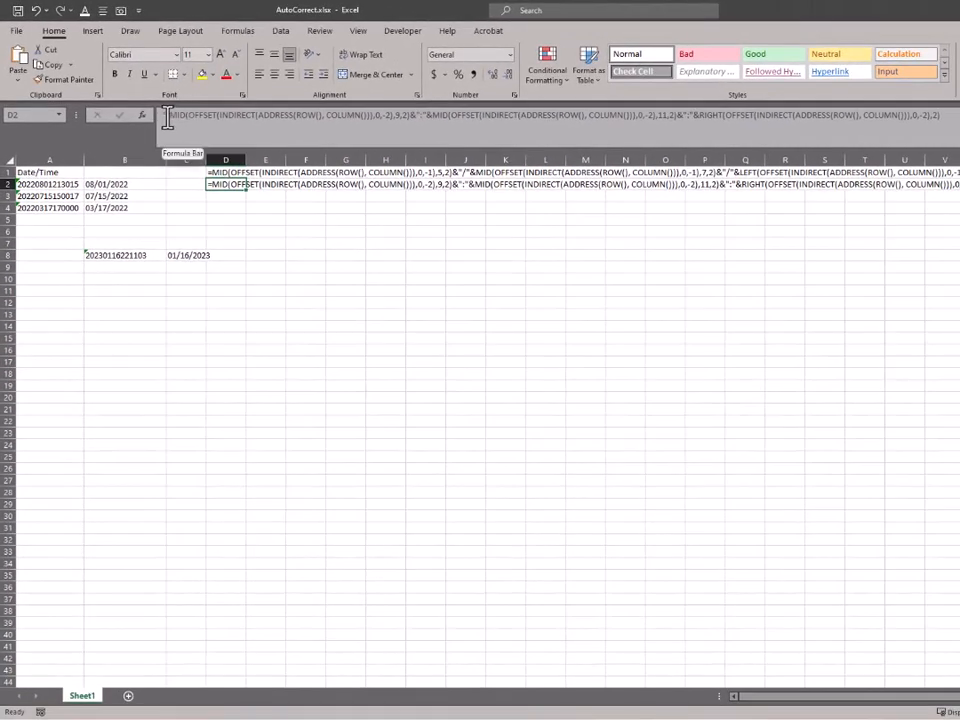
drag(268, 186, 840, 186)
drag(678, 64, 938, 115)
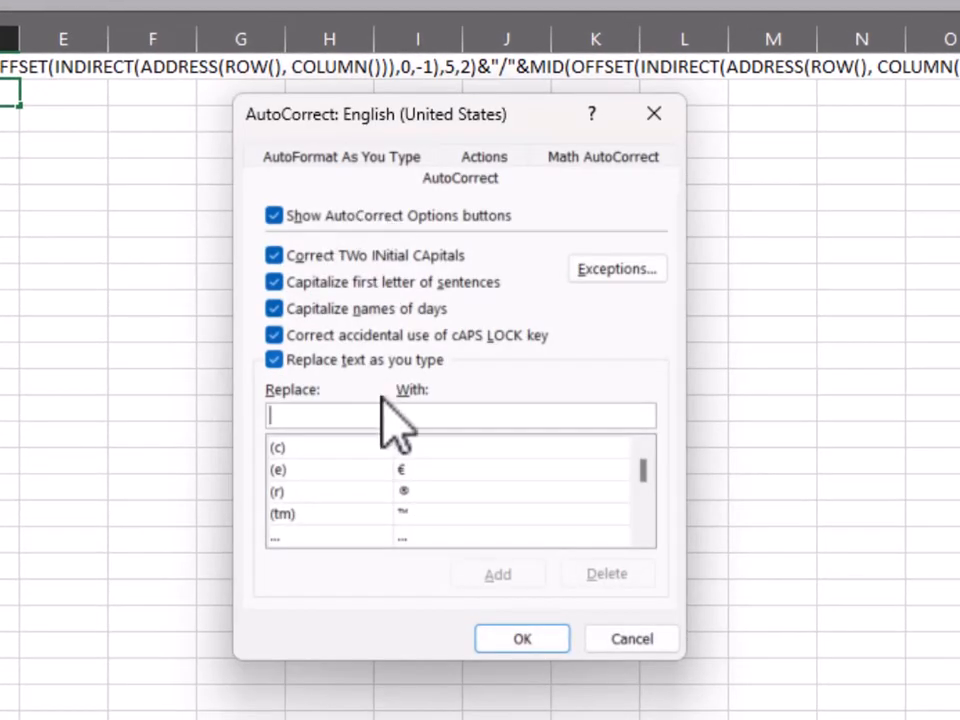
- Add an AutoCorrect entry that replaces "conct" with the copied time formula, accept the options and finish editing D2
click(457, 415)
key(ctrl+v)
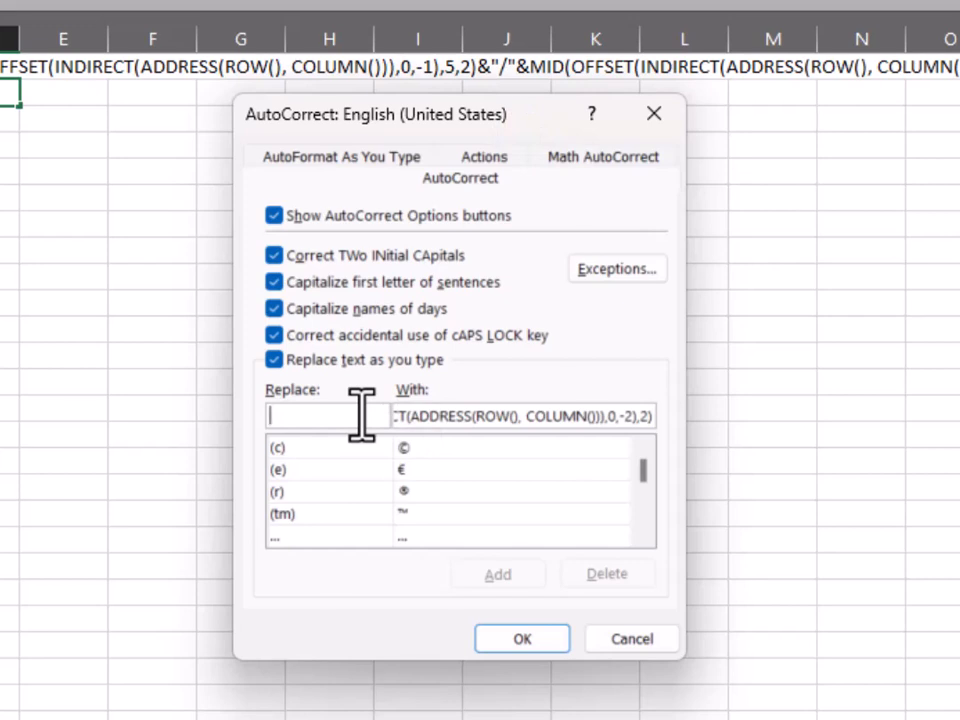
text(conc)
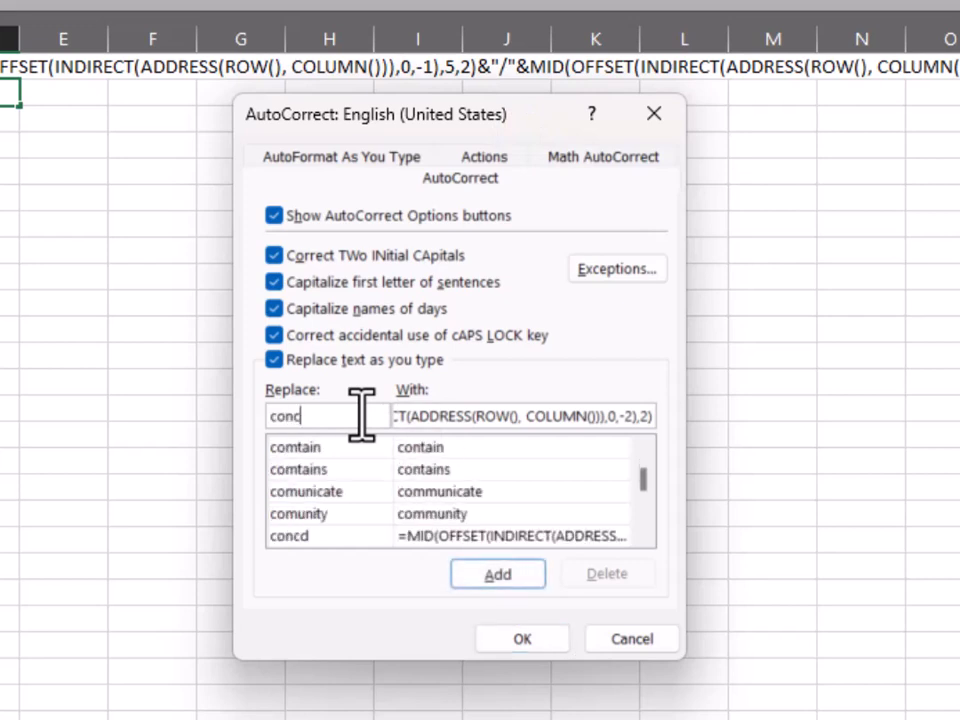
text(t)
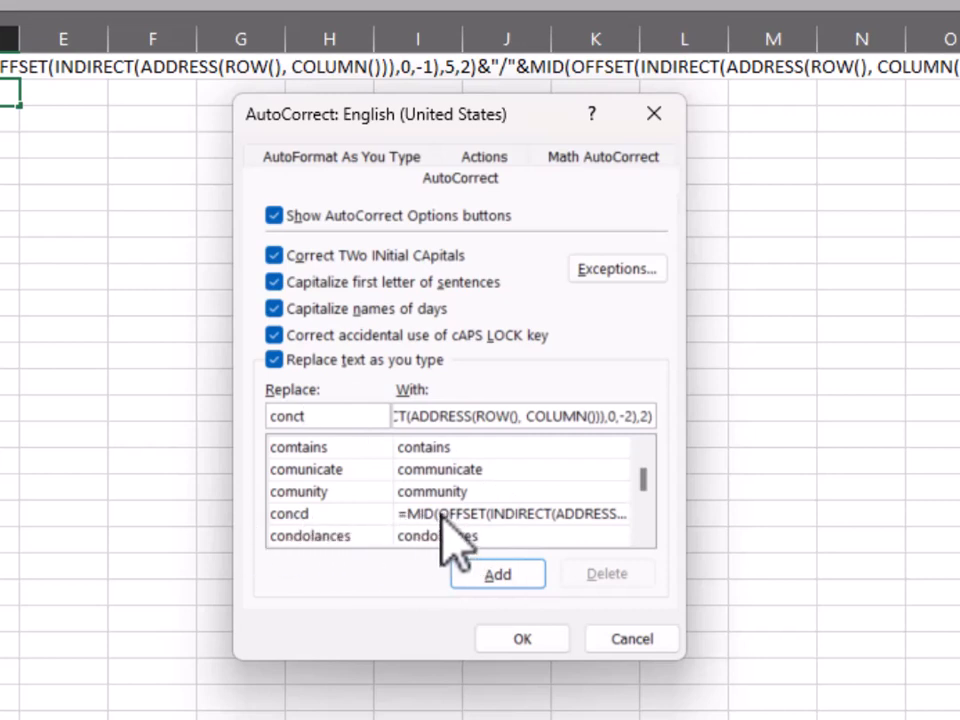
click(512, 572)
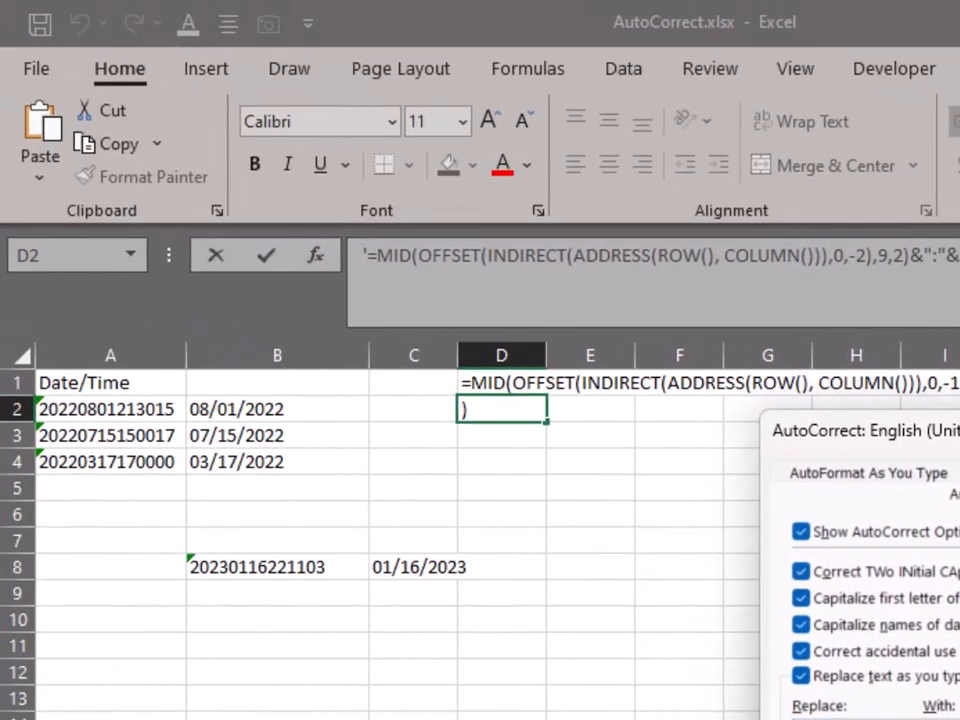
key(Return)
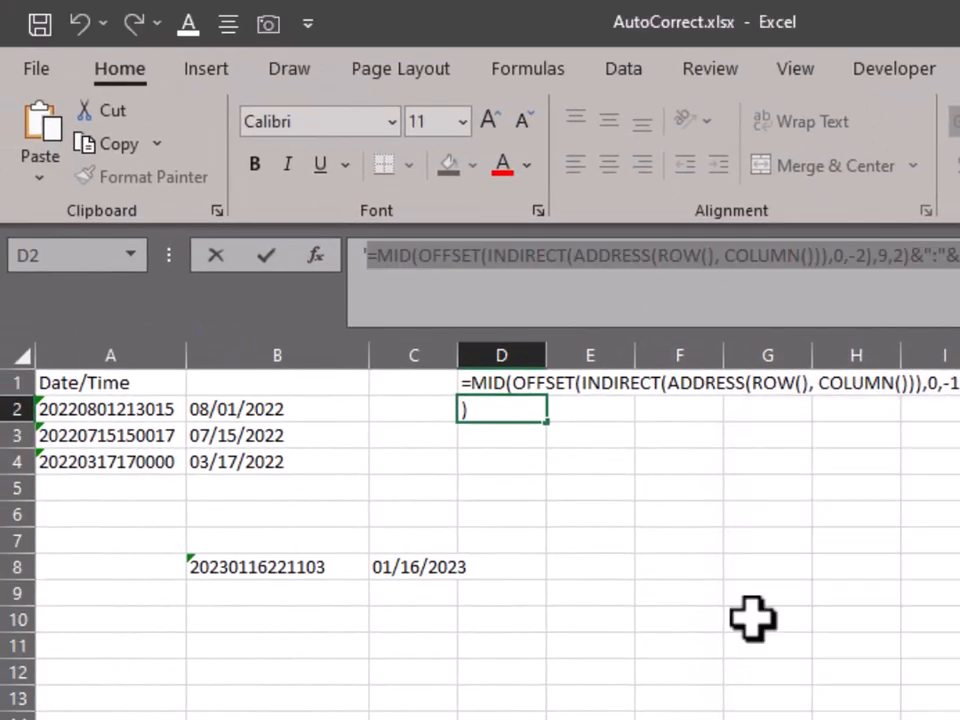
key(Return)
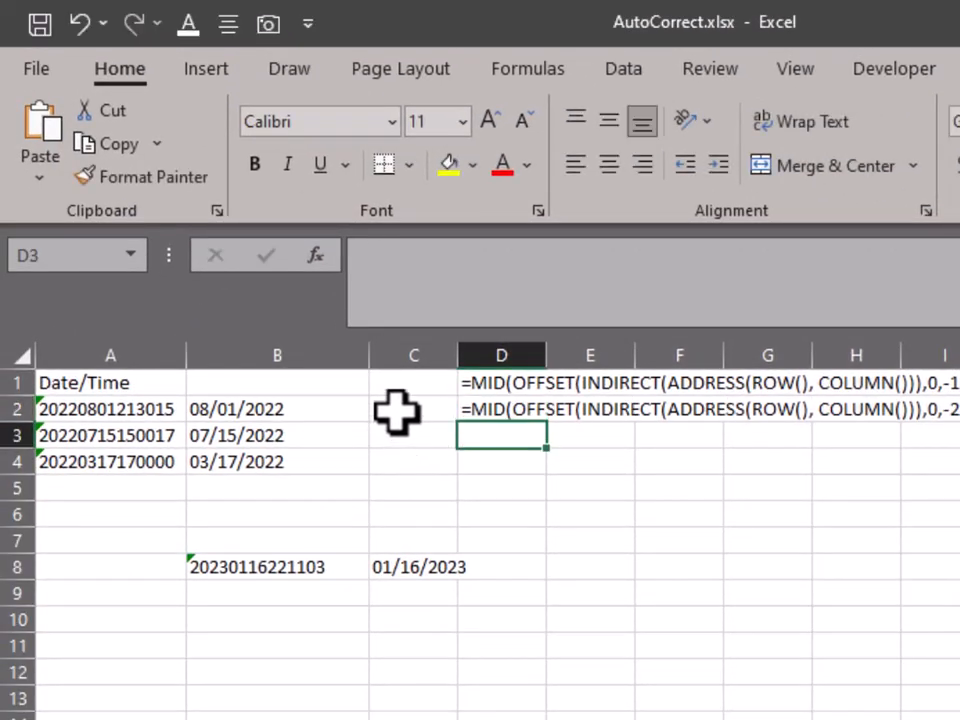
- Enter the shortcut conct without an equals sign in cell C2 and fill the resulting time formula down through C4
click(397, 410)
text(=conct)
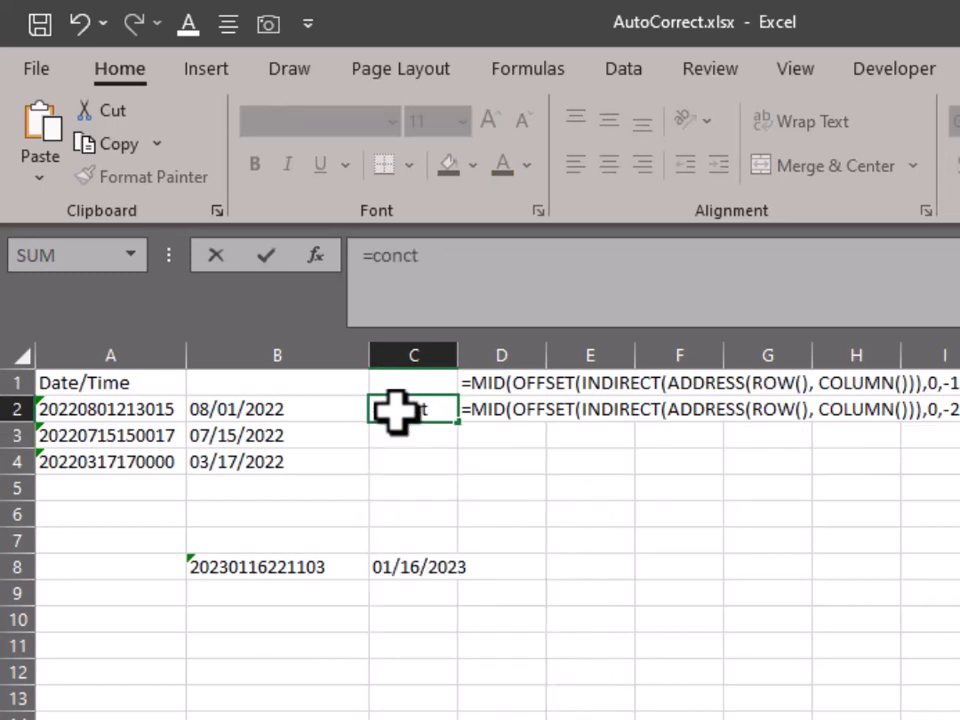
click(386, 412)
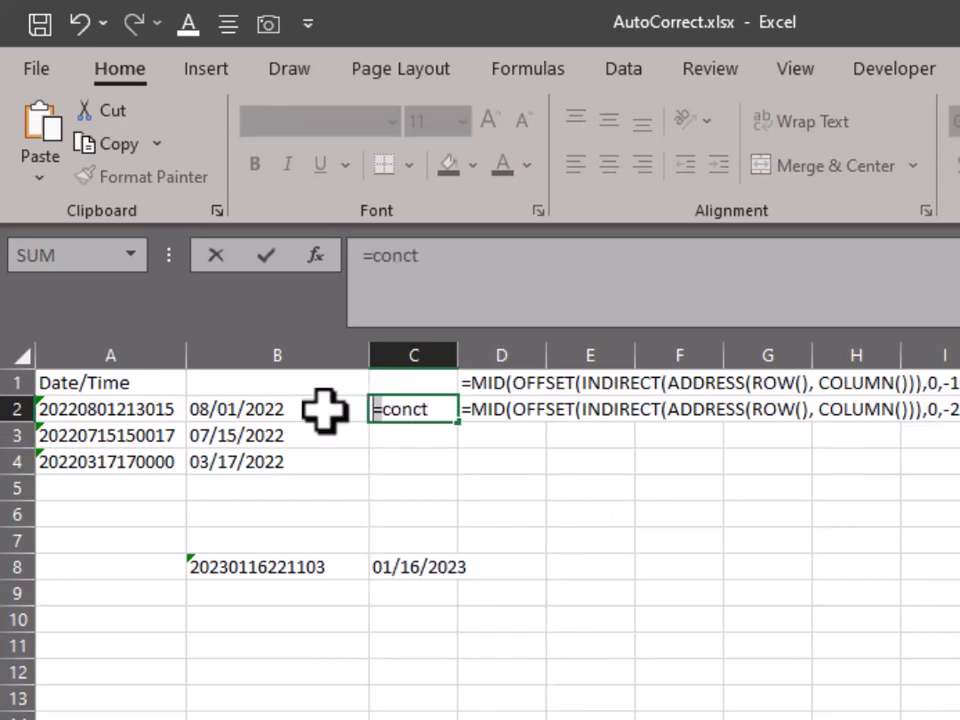
key(BackSpace)
click(434, 408)
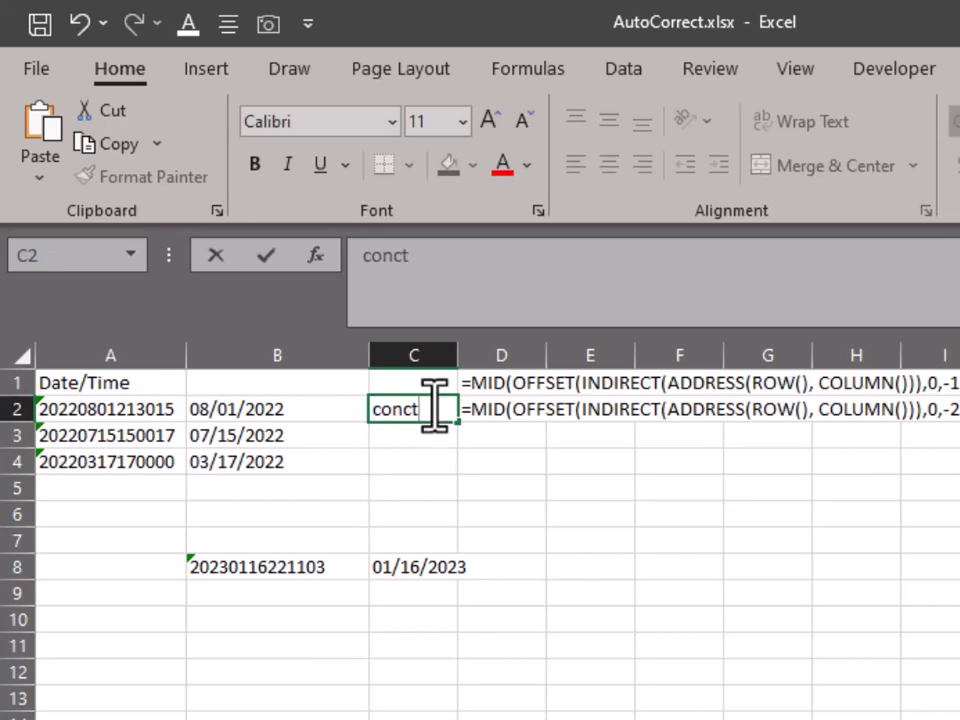
key(Return)
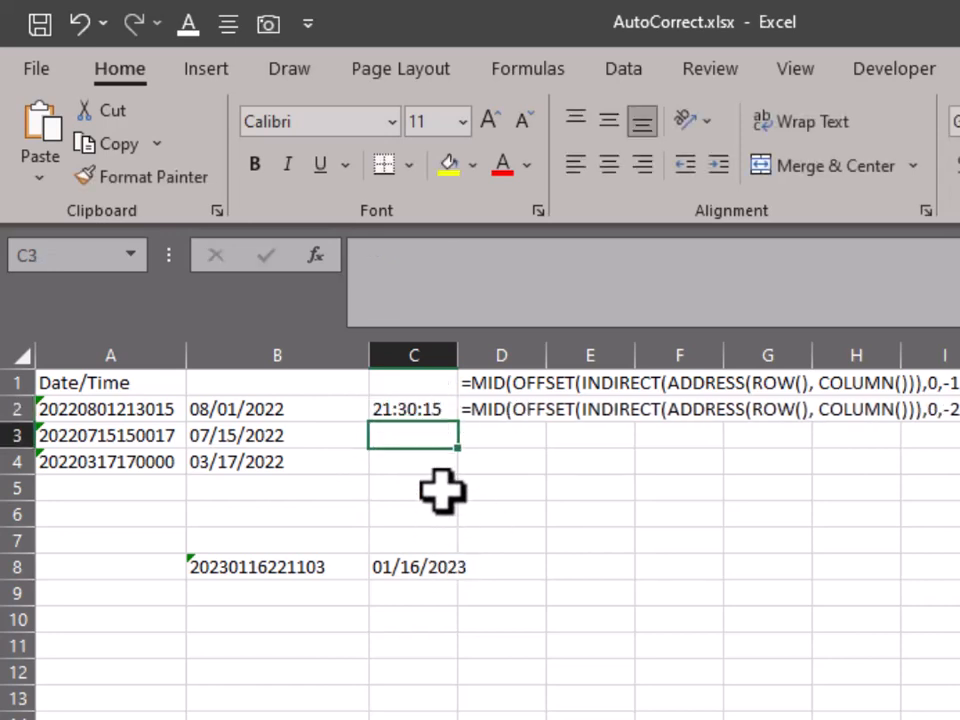
click(428, 410)
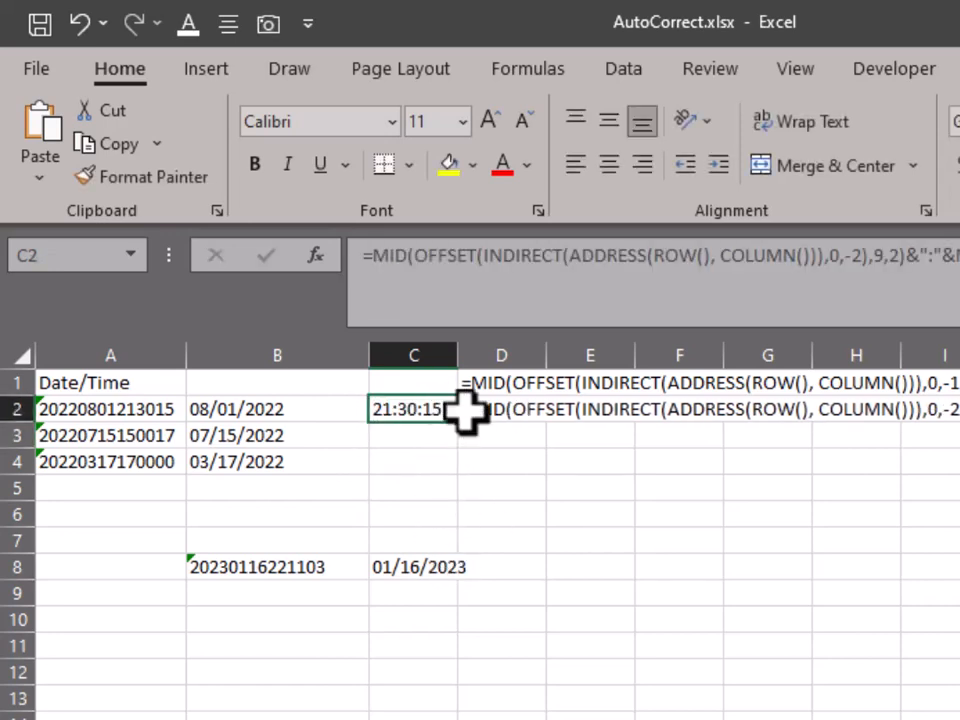
drag(460, 423, 455, 470)
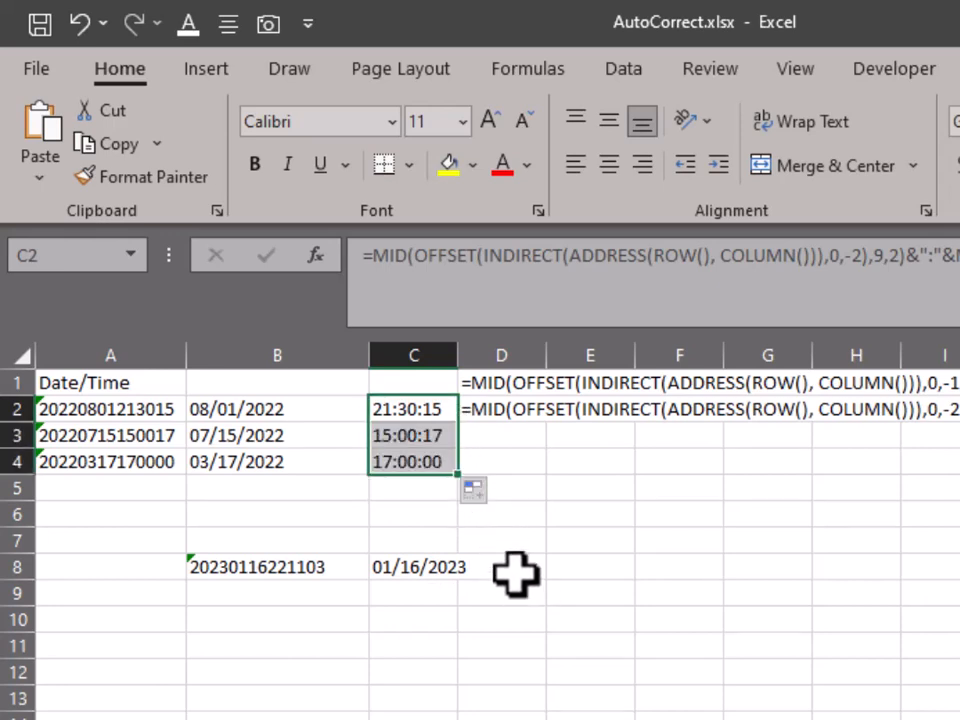
- Enter the shortcut conct in cell D8 to extract the time from the timestamp in B8
click(516, 568)
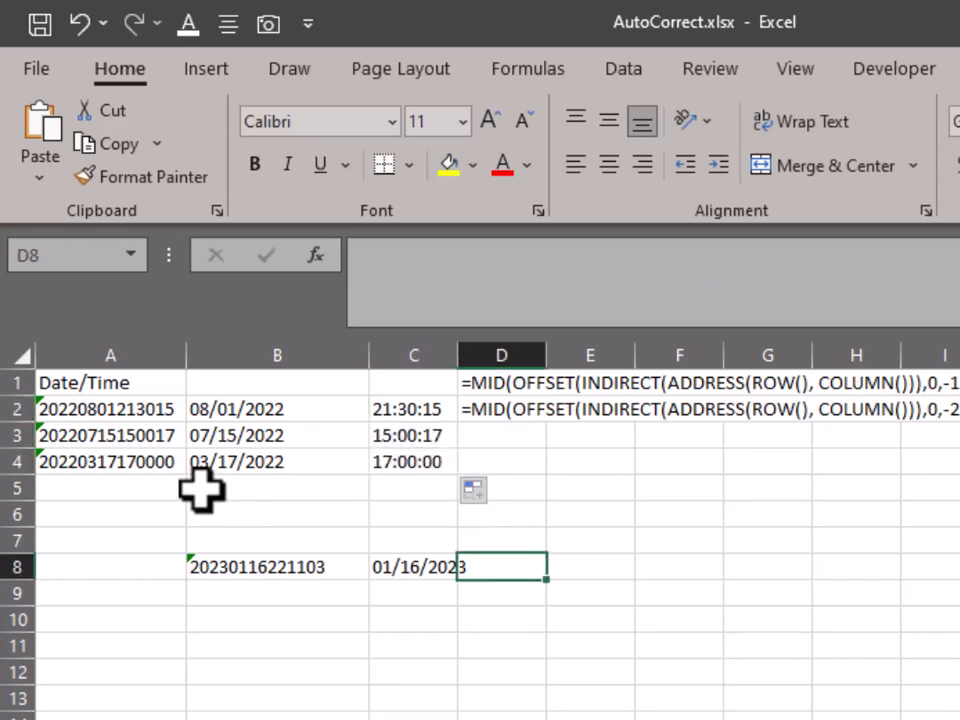
text(conct)
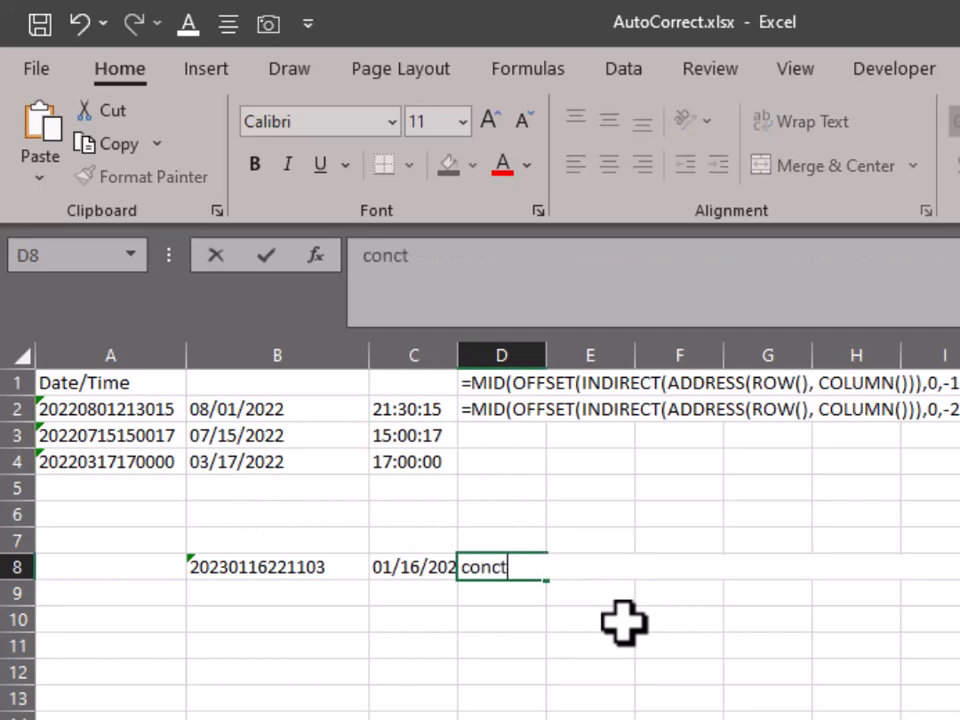
key(Return)
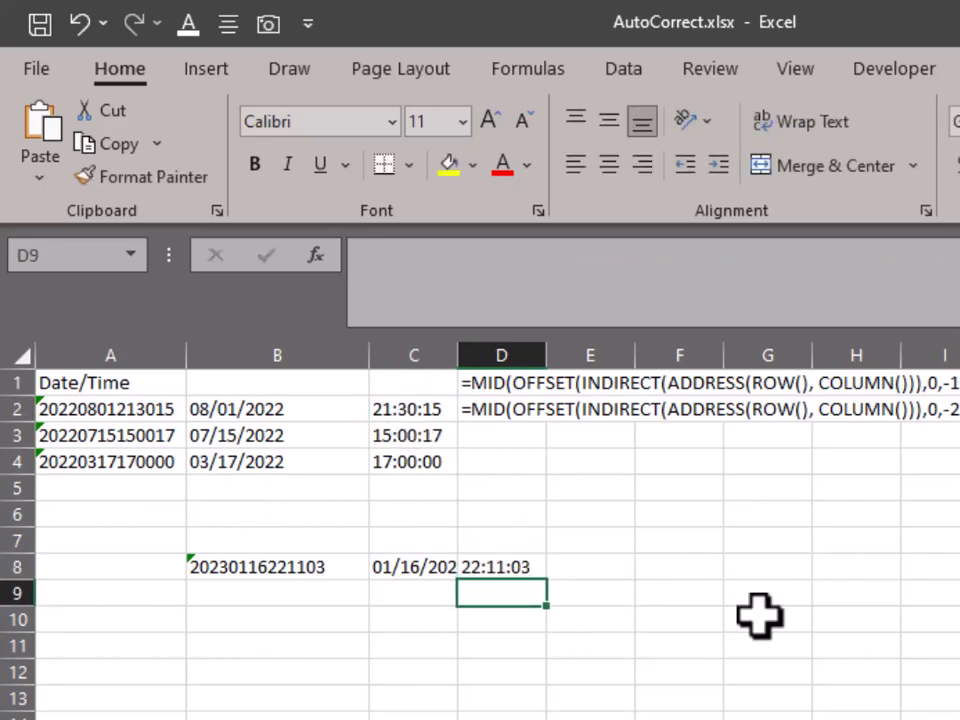